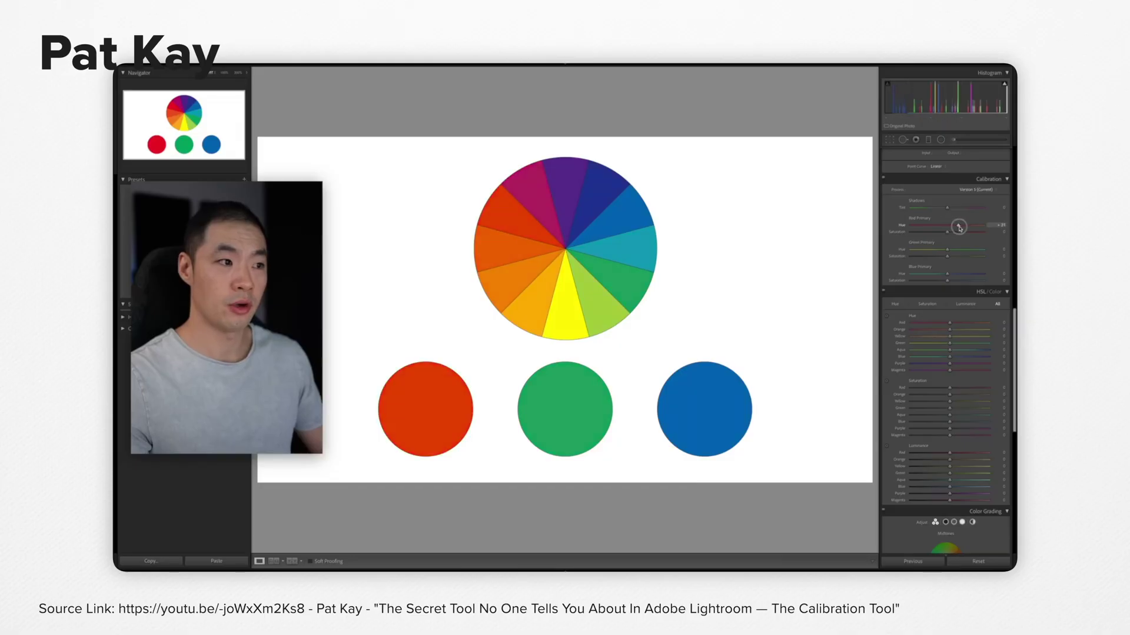
Step: Shift the Red Primary hue to about +72 so the chart's reds turn more orange
drag(958, 226, 973, 227)
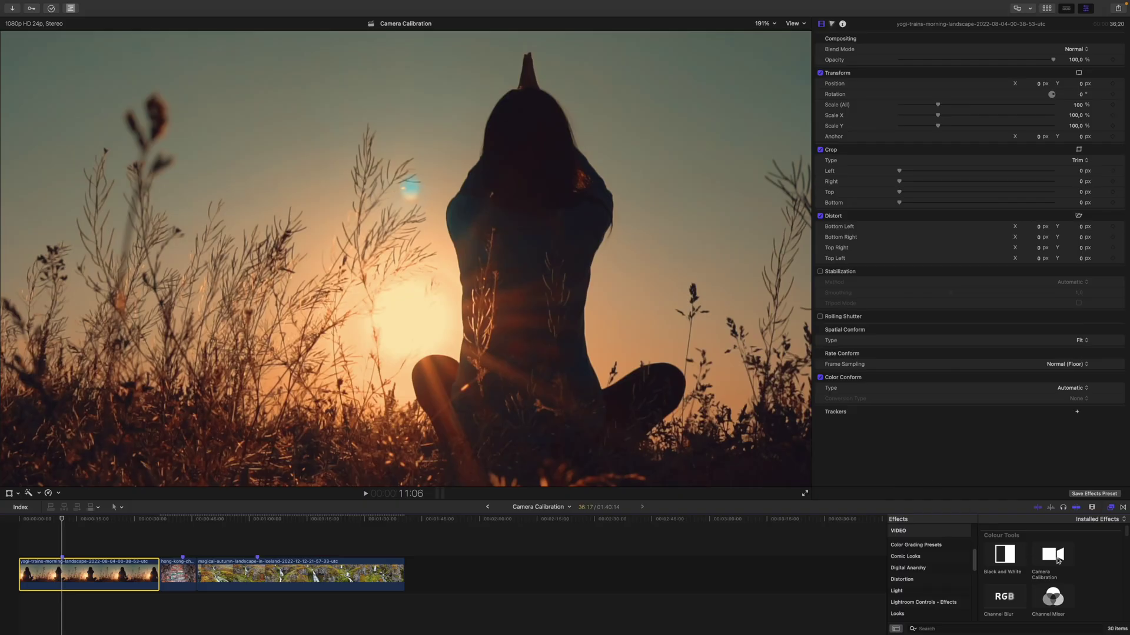
Step: Warm the yoga sunset clip with Camera Calibration: lower Blue, raise Red, tweak Shadow Tint
double_click(1057, 560)
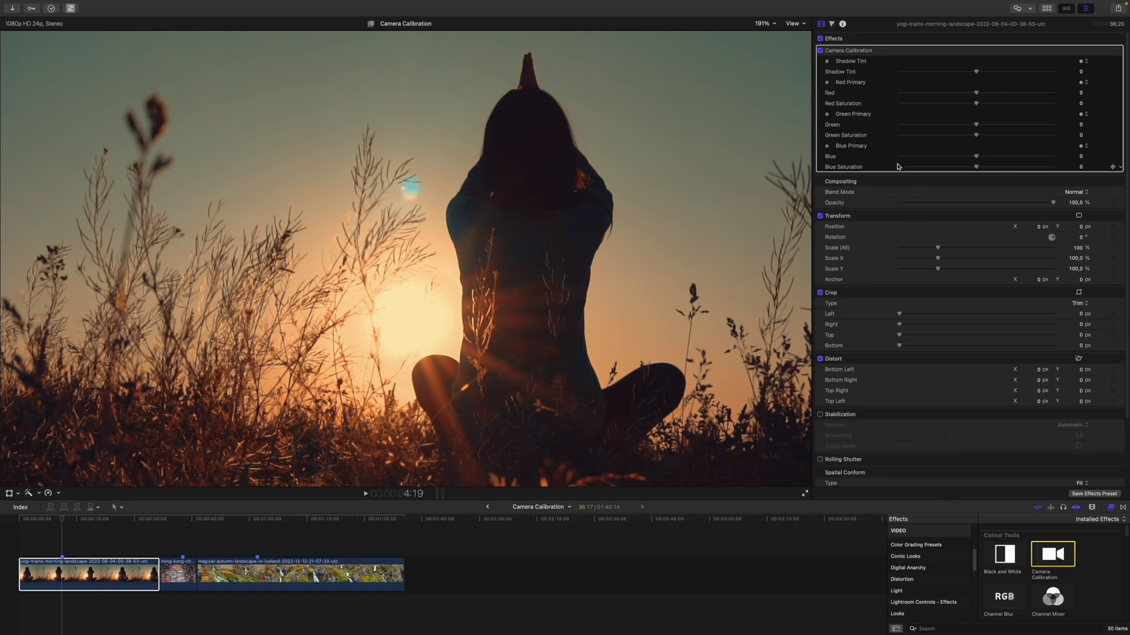
mouse_move(976, 157)
mouse_down()
mouse_move(942, 158)
mouse_move(971, 171)
mouse_up()
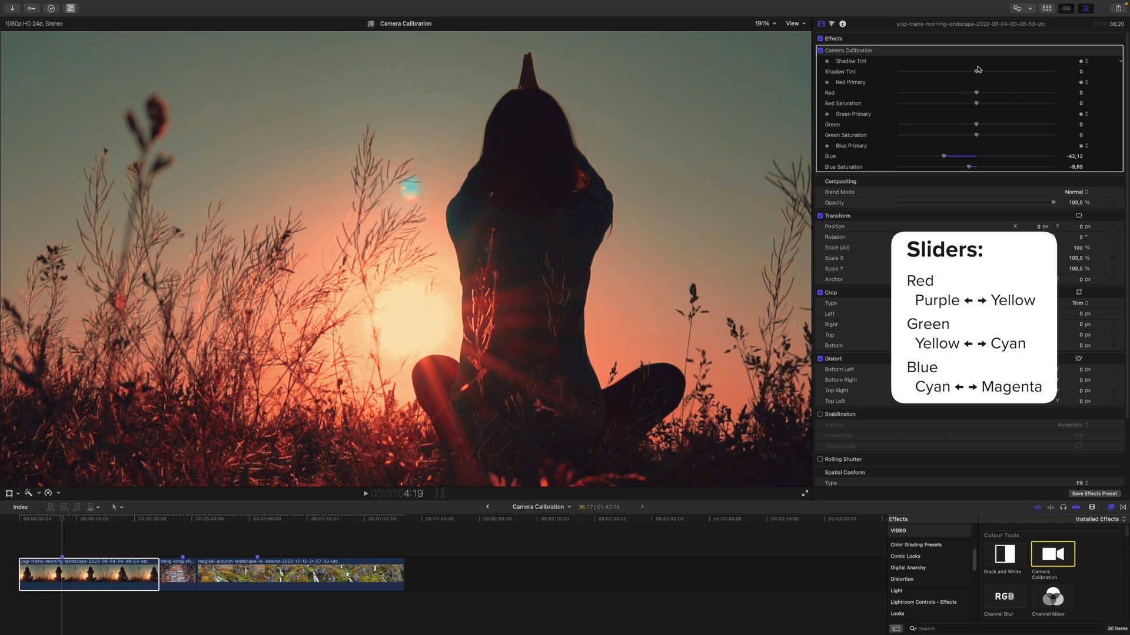
drag(978, 94, 1006, 97)
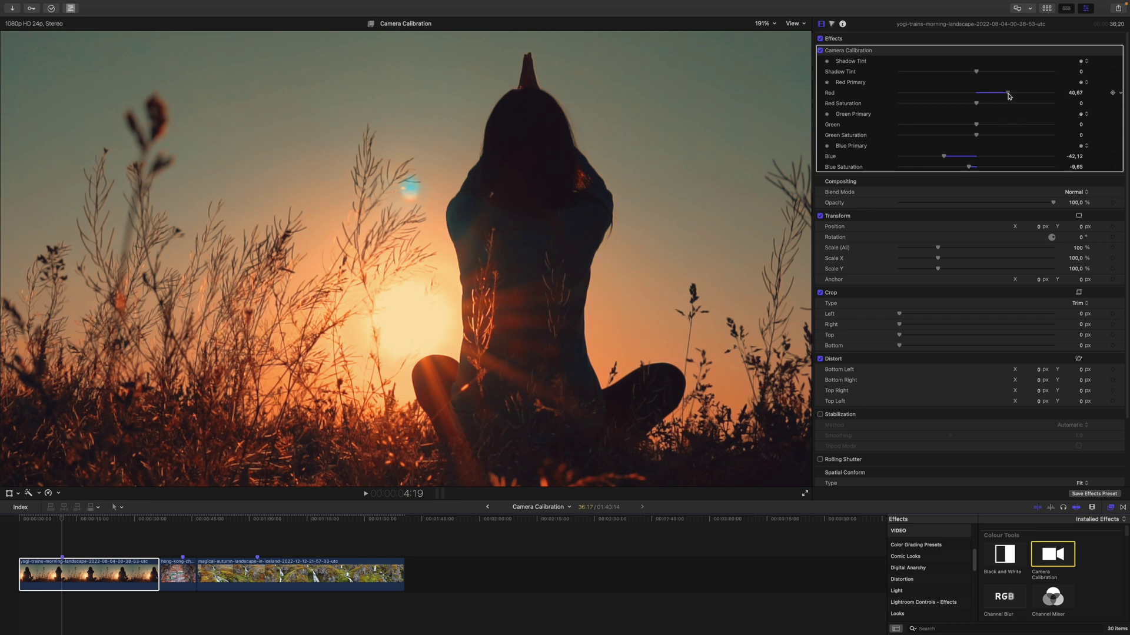
drag(1008, 96, 989, 140)
mouse_move(975, 74)
mouse_down()
mouse_move(1021, 78)
mouse_move(956, 82)
mouse_move(990, 85)
mouse_up()
key(ctrl+')
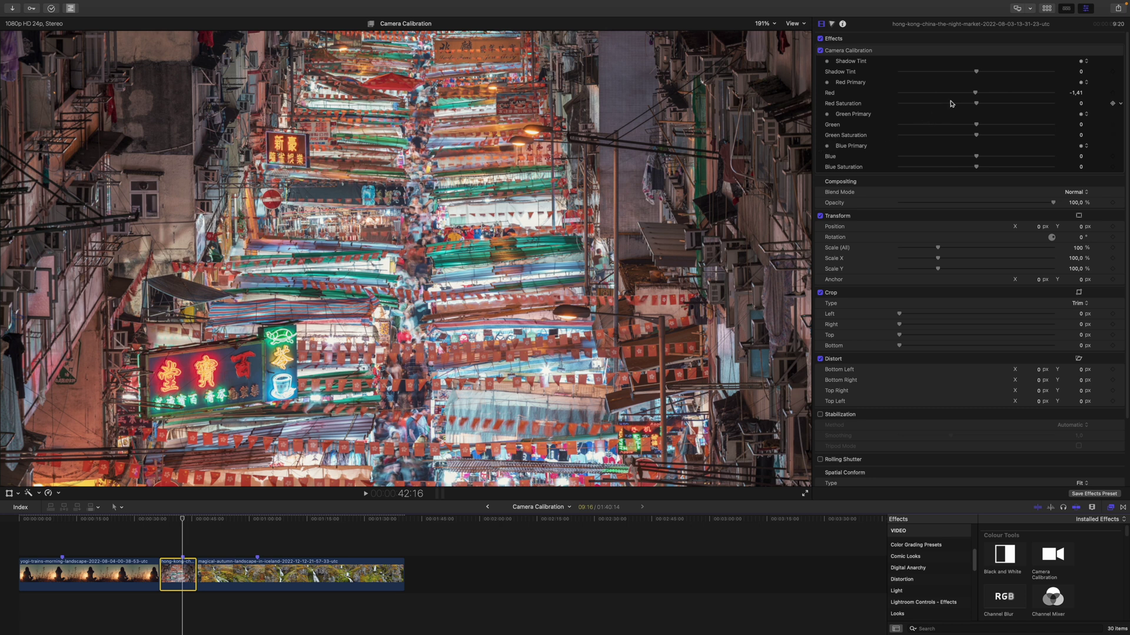
Step: Set the Hong Kong clip's Camera Calibration Green to -6,79 and Red to 7,14
mouse_move(975, 94)
mouse_down()
mouse_move(994, 95)
mouse_move(960, 107)
mouse_up()
drag(977, 126, 951, 178)
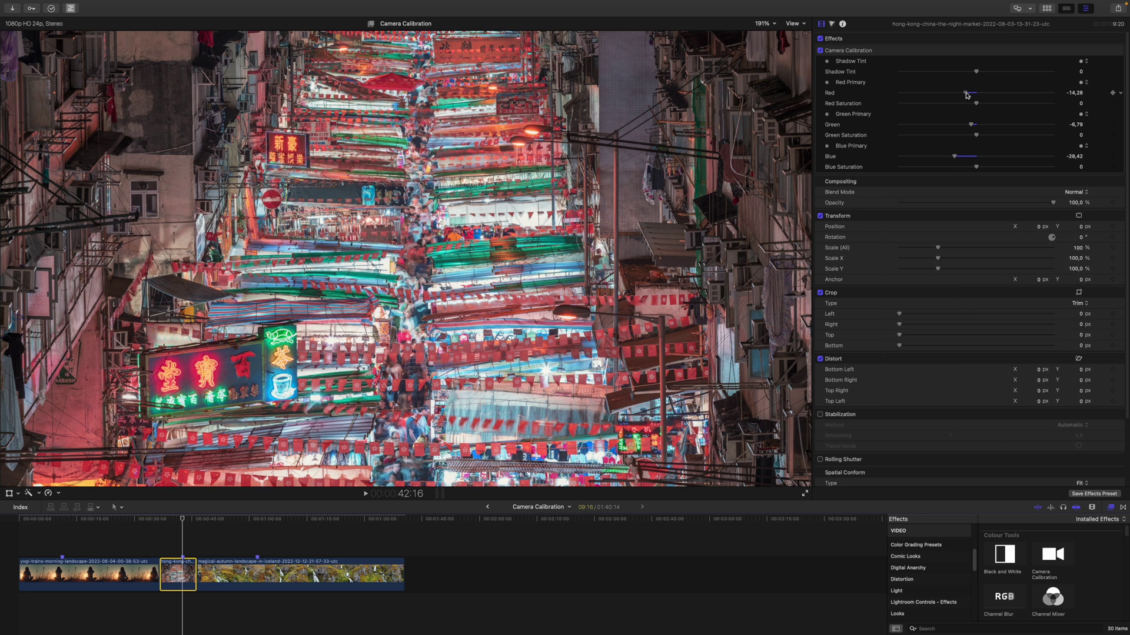
drag(968, 94, 979, 96)
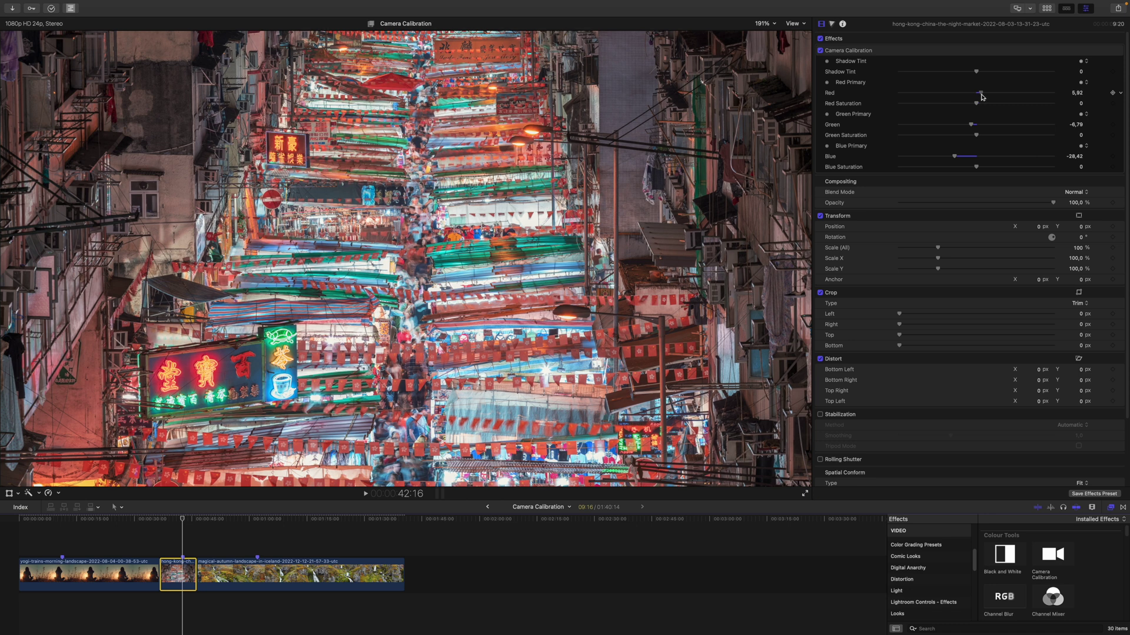
drag(982, 97, 983, 97)
click(427, 61)
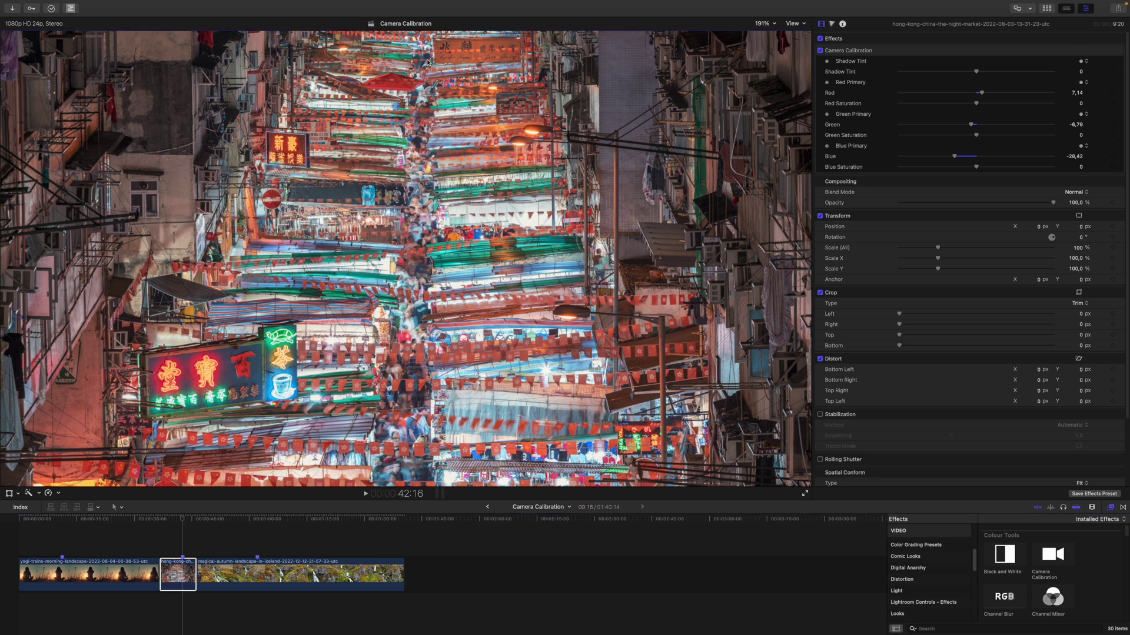
key(super+7)
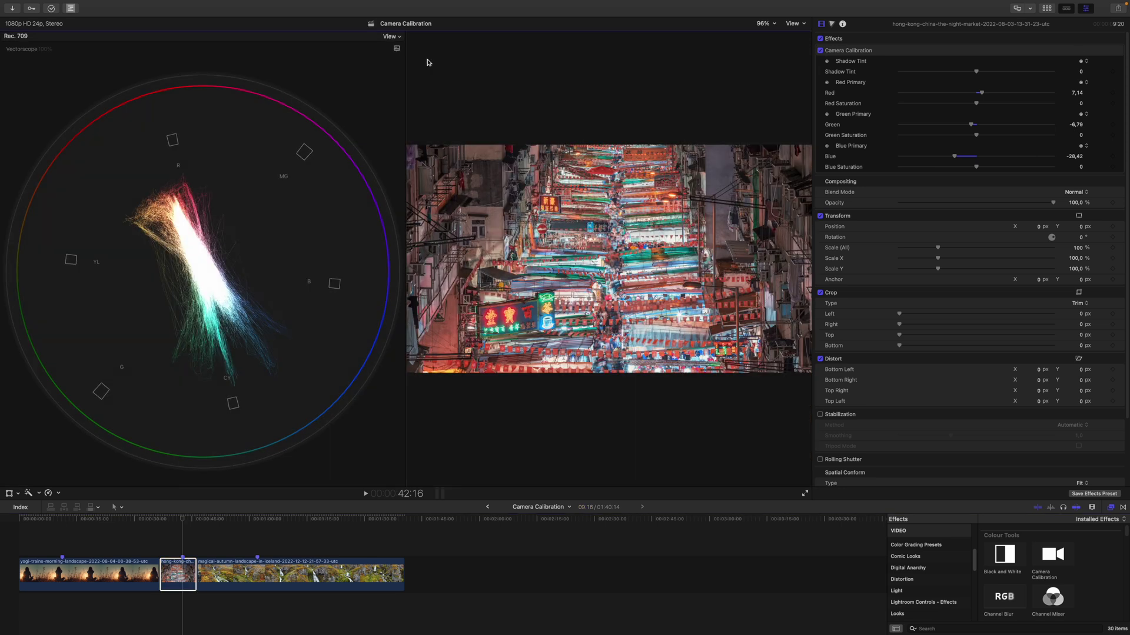
click(819, 50)
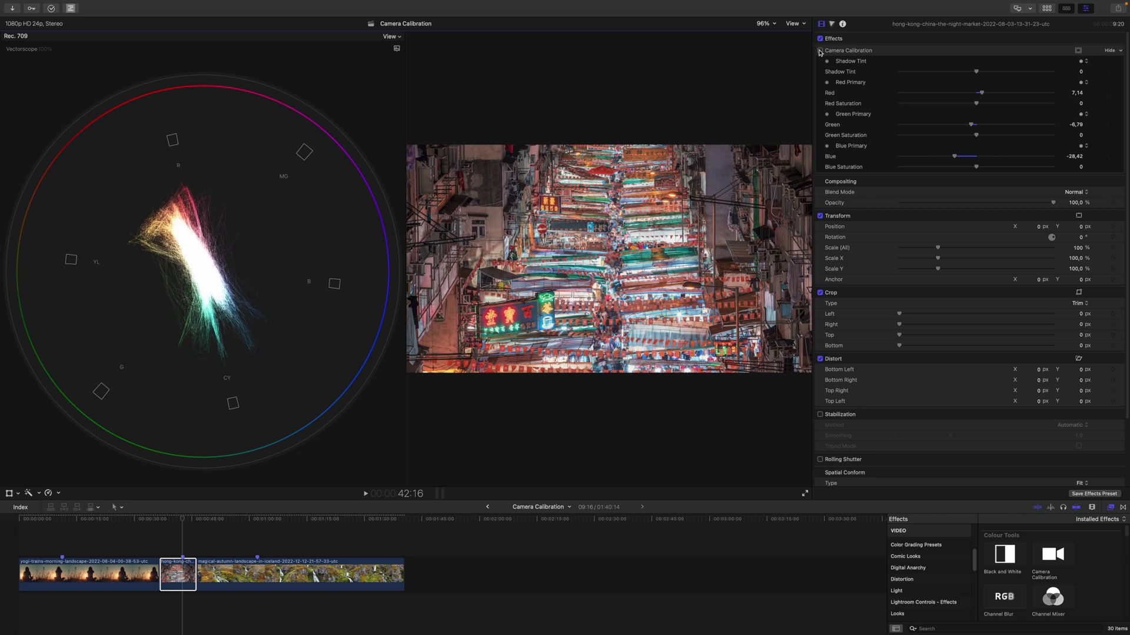
click(819, 51)
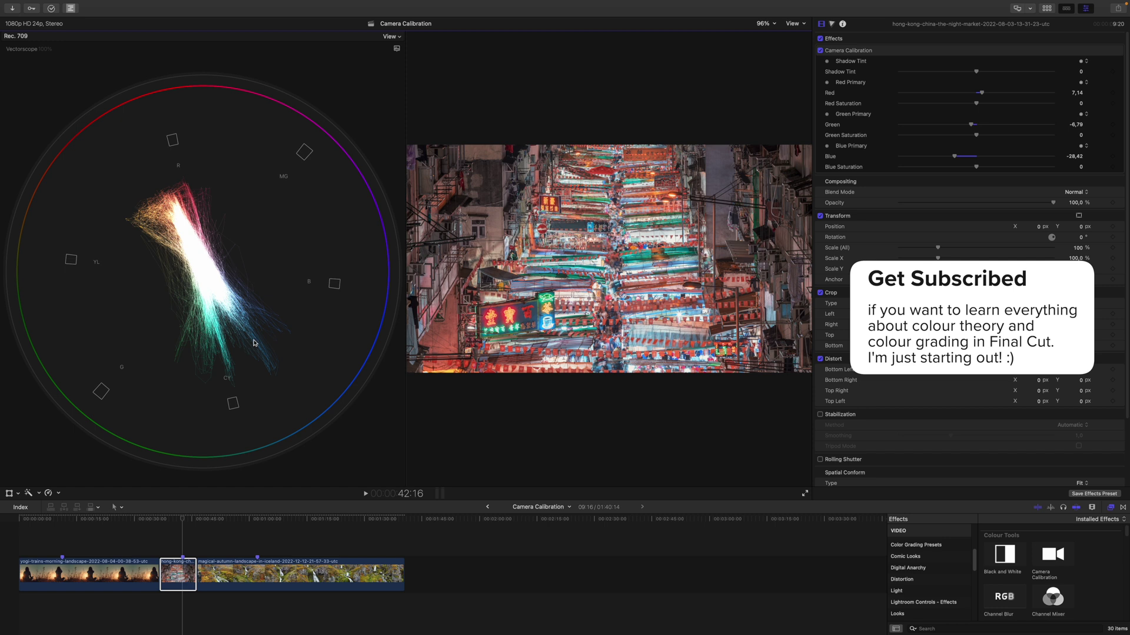
click(820, 51)
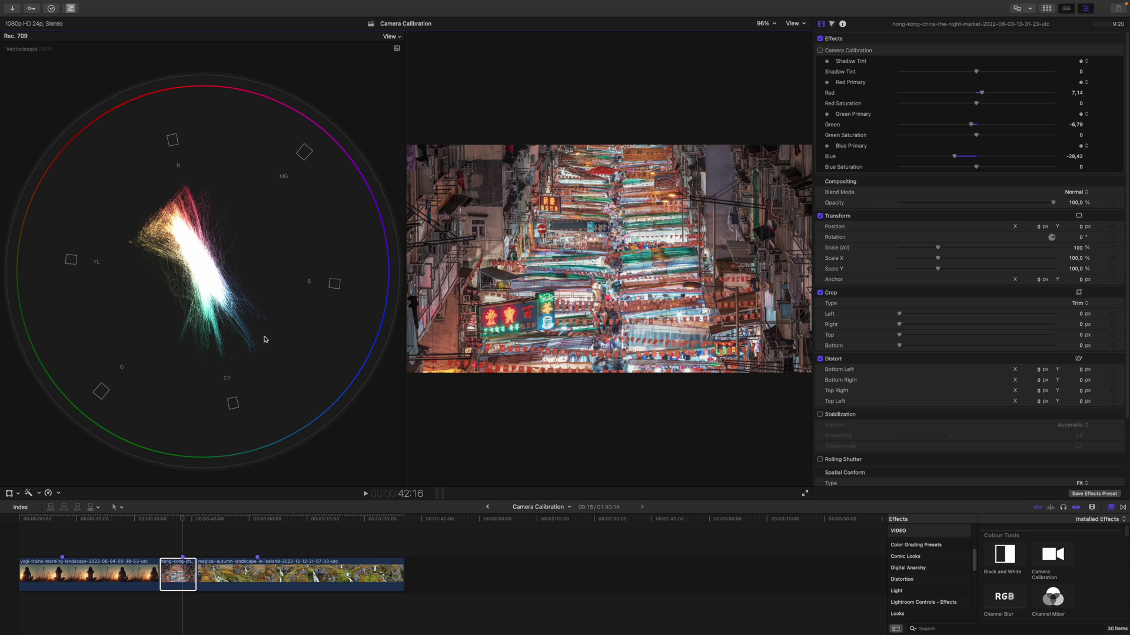
click(821, 51)
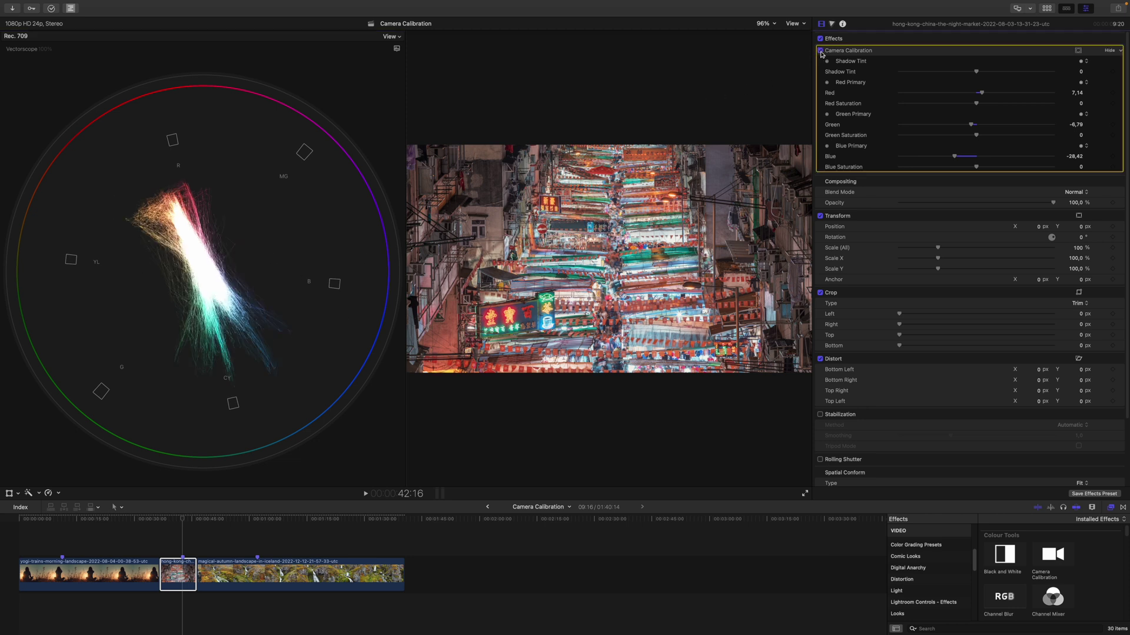
click(820, 51)
key(super+7)
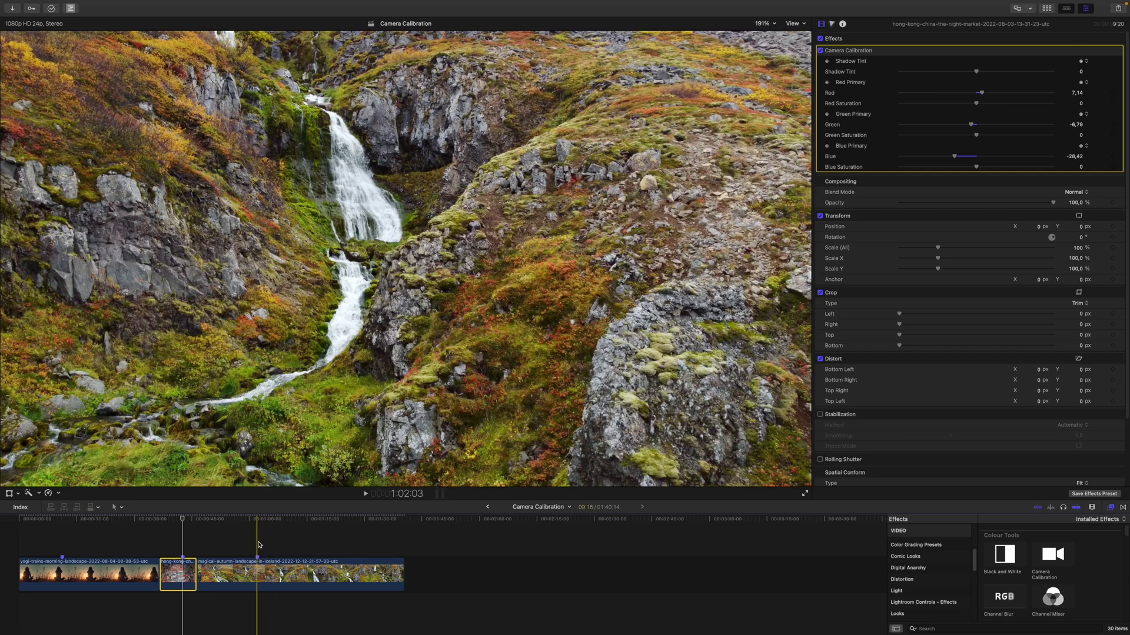
click(257, 575)
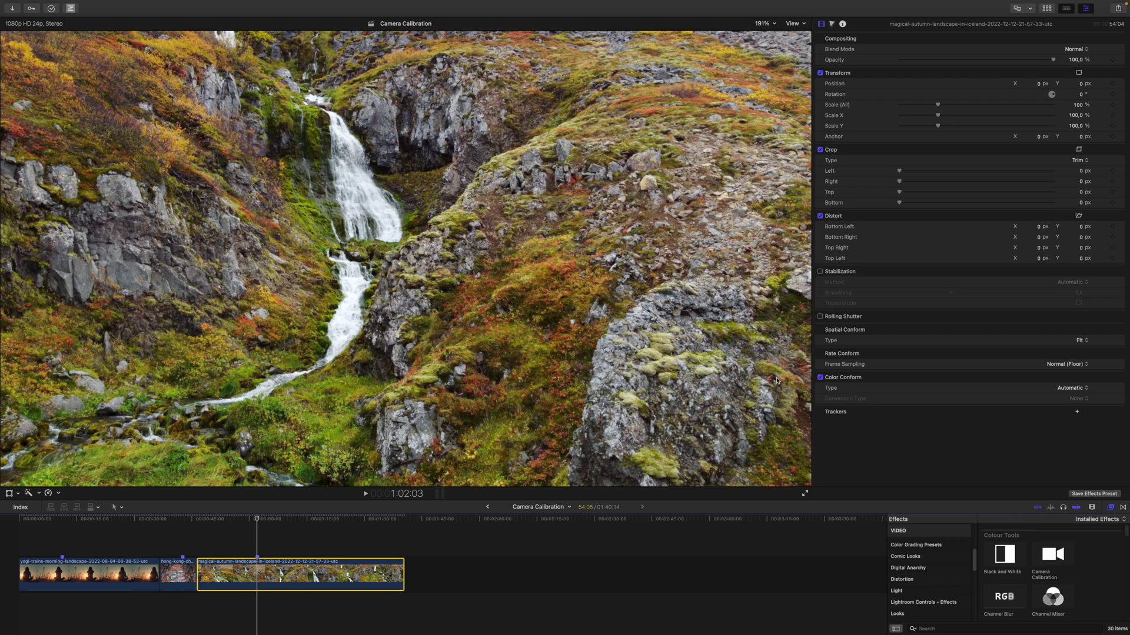
Step: Apply Camera Calibration to the Iceland clip with lowered Blue and raised Green and Red, then disable it to compare
double_click(1052, 556)
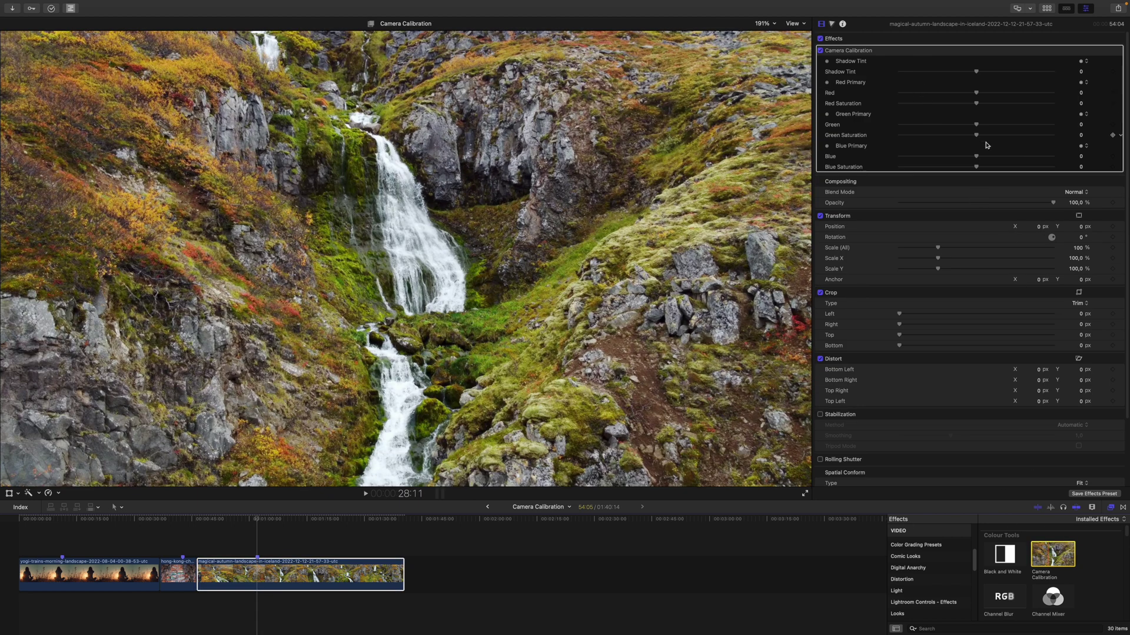
drag(976, 157, 944, 162)
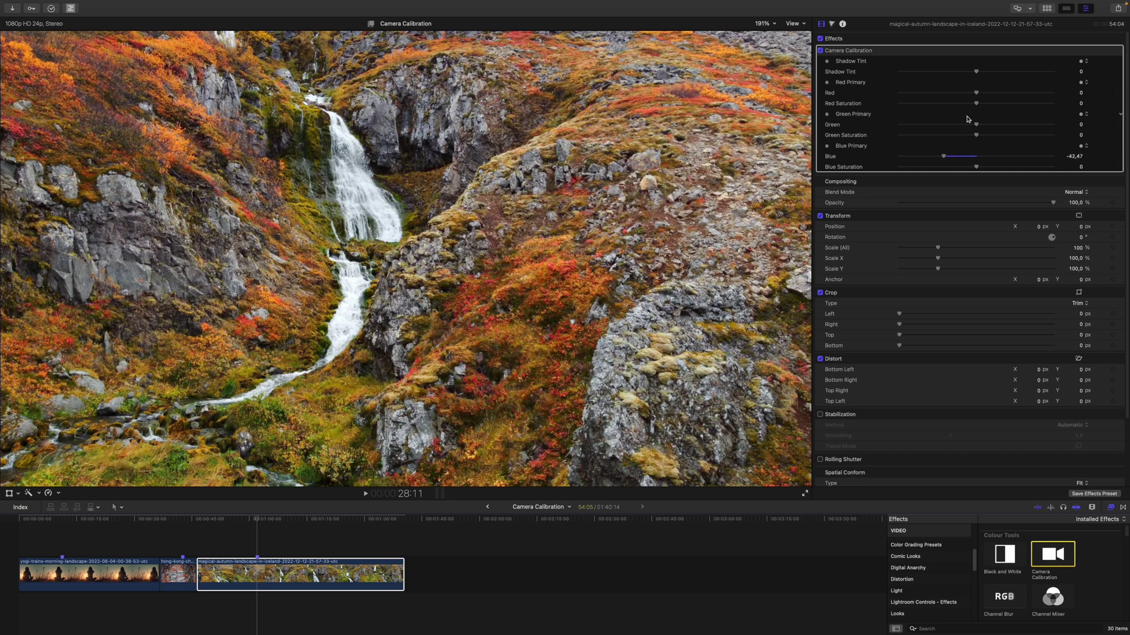
drag(976, 124, 1014, 126)
drag(976, 94, 989, 98)
click(820, 51)
Step: Re-enable Camera Calibration on the Iceland clip and reset all its values to zero
click(821, 52)
click(1120, 50)
click(1086, 71)
Step: Regrade with Green at 54,28 and Red lowered to -29,64, comparing against the ungraded clip
drag(976, 126, 1019, 128)
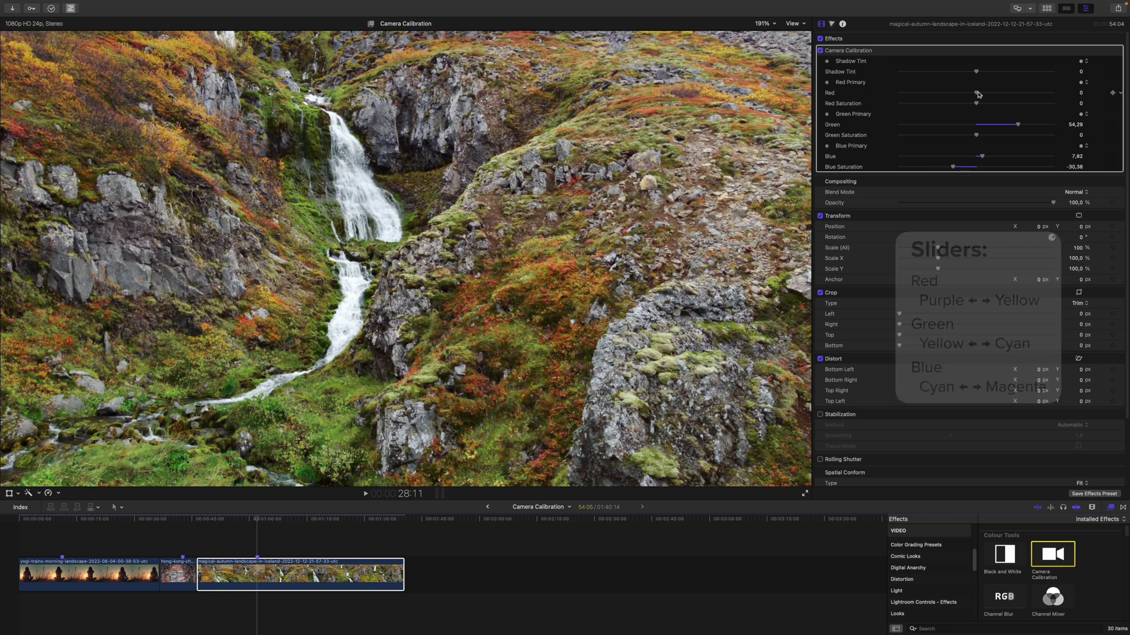
drag(977, 93, 955, 110)
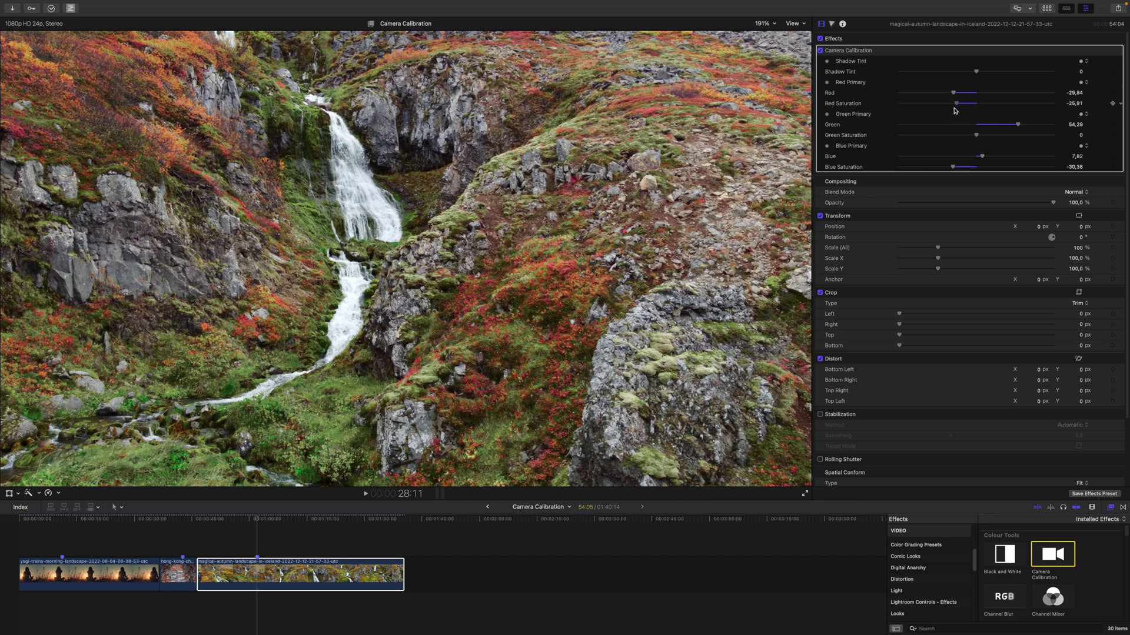
click(821, 52)
key(super+7)
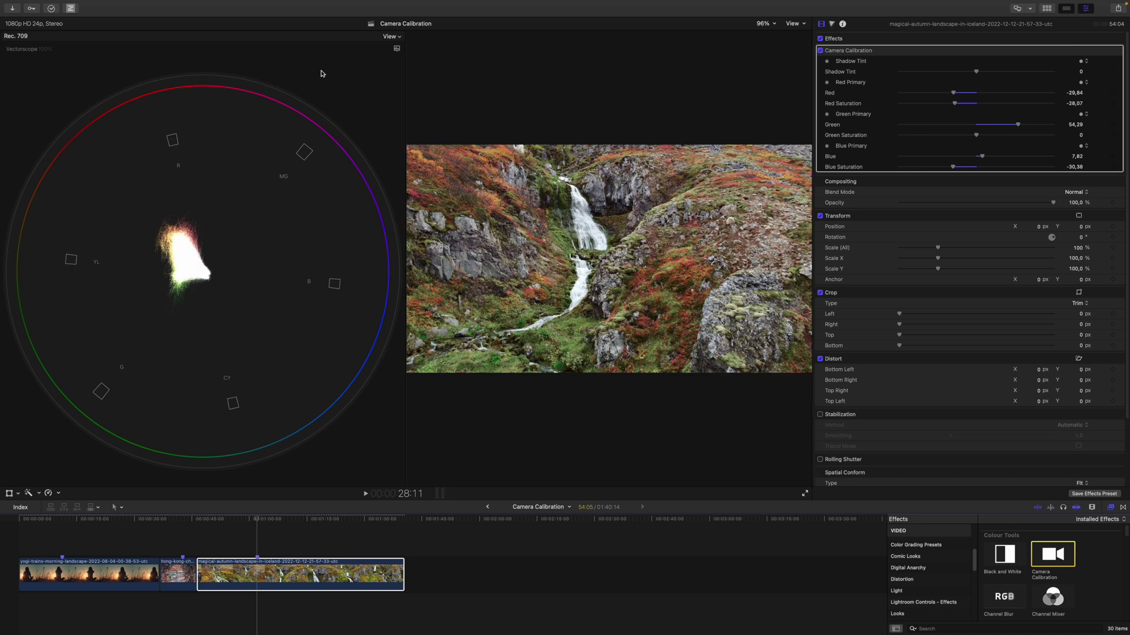
Step: Toggle Camera Calibration off and back on to compare the Iceland grade on the vectorscope
click(821, 52)
click(820, 51)
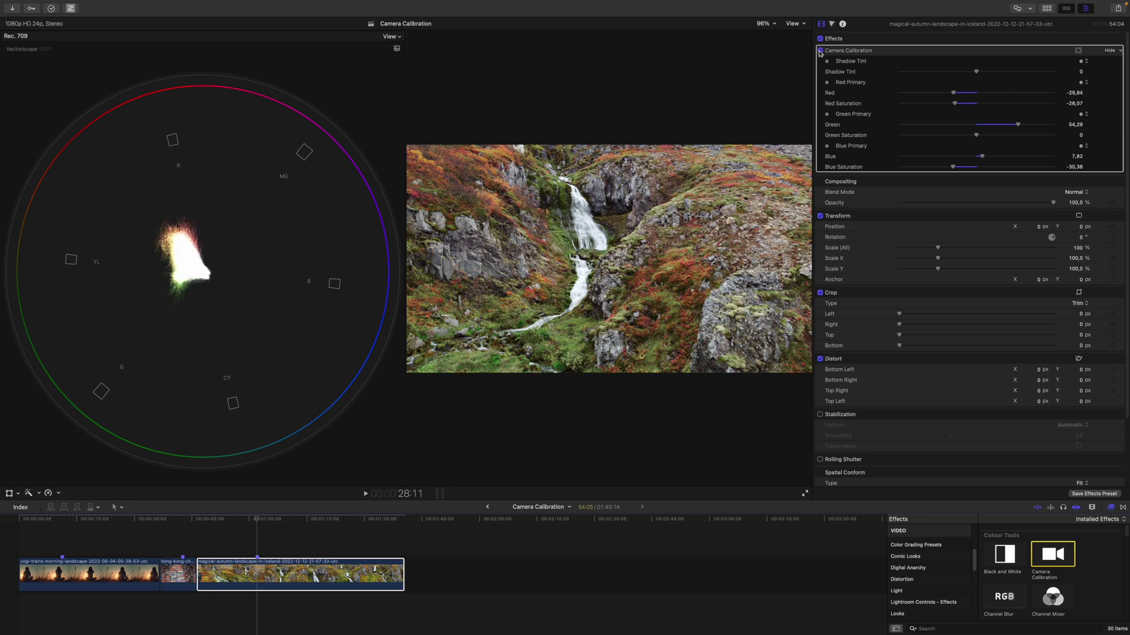